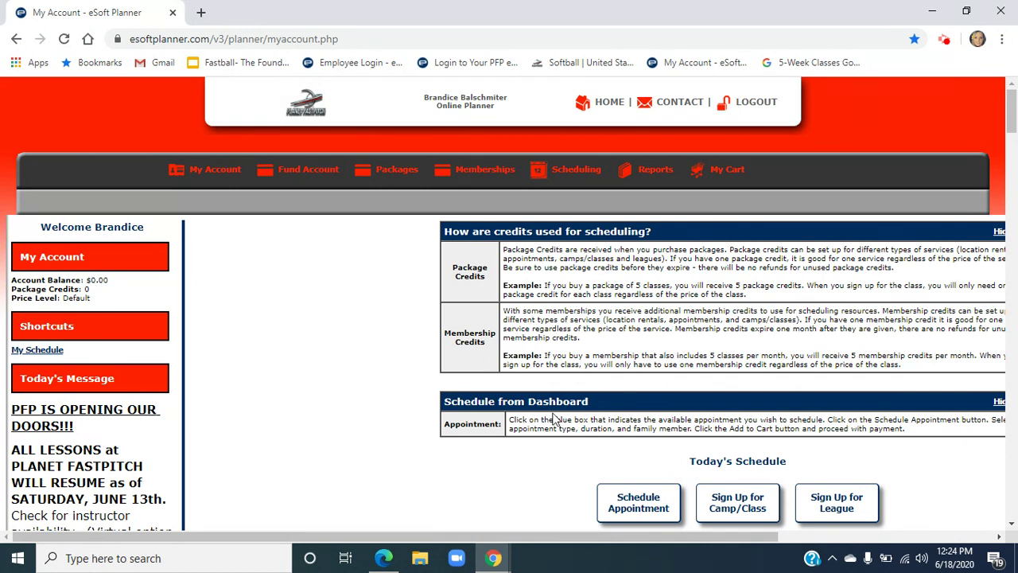
Examine today's instructor schedule on the dashboard for open and booked afternoon appointment slots.
scroll(619, 323, "down", 3)
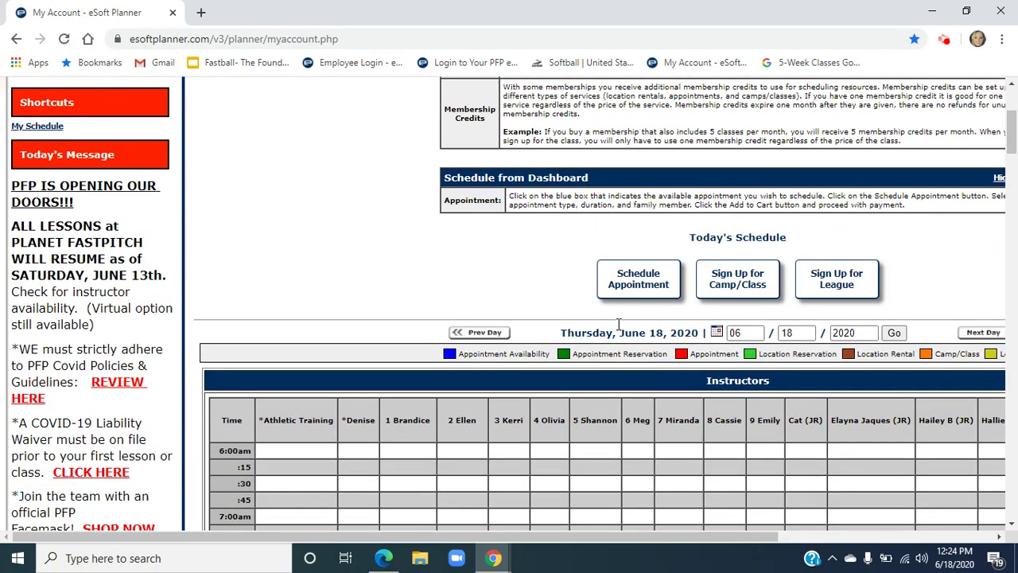
scroll(646, 271, "down", 8)
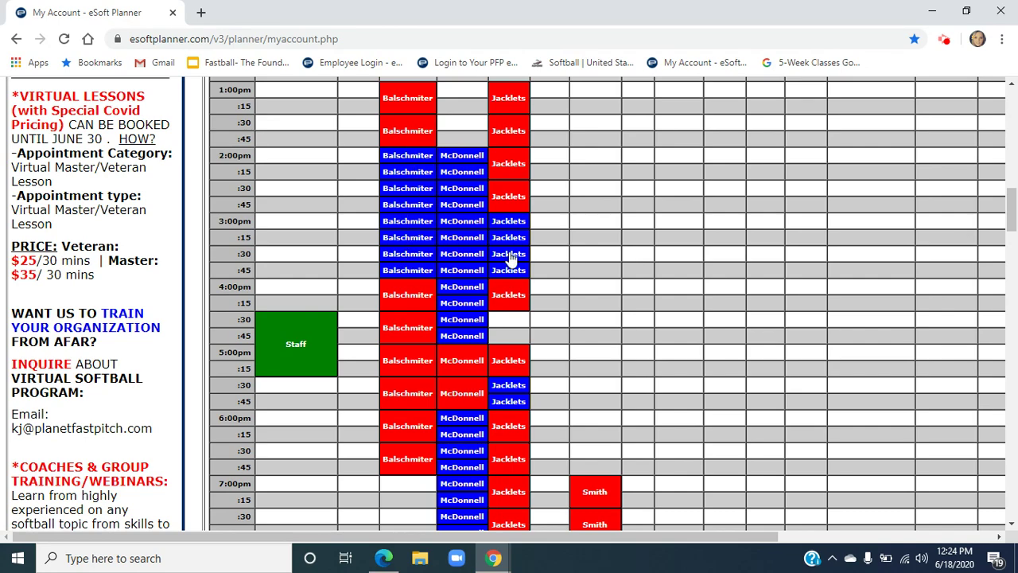
scroll(561, 253, "up", 11)
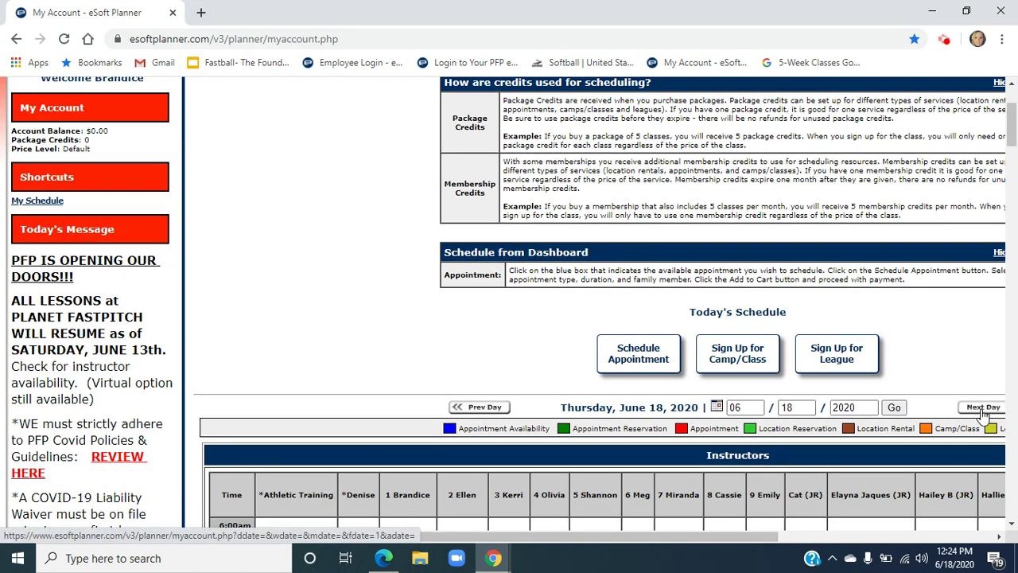
Check the schedule's calendar date picker, close it, and reload the schedule for June 18, 2020.
left_click(718, 408)
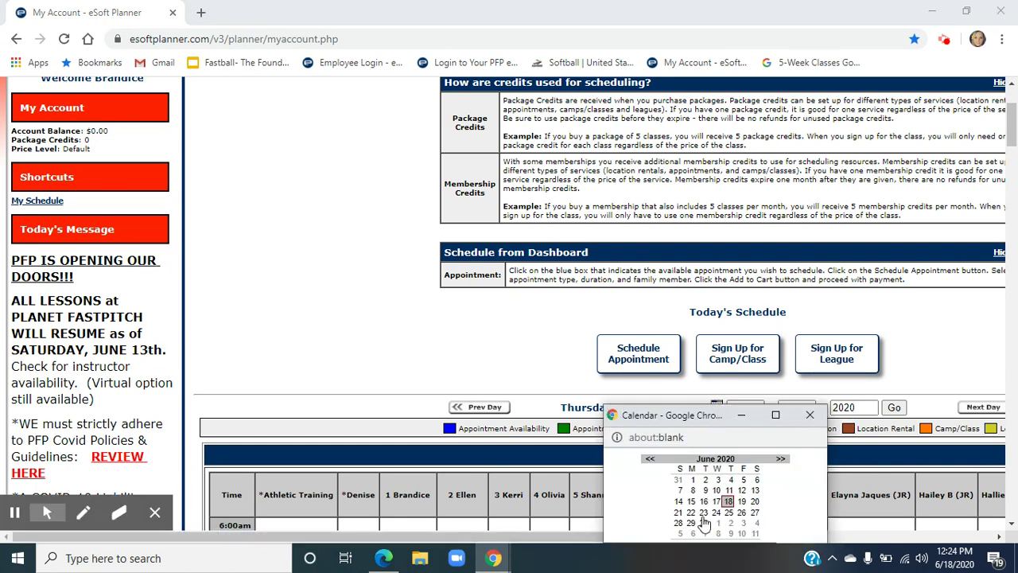
left_click(809, 415)
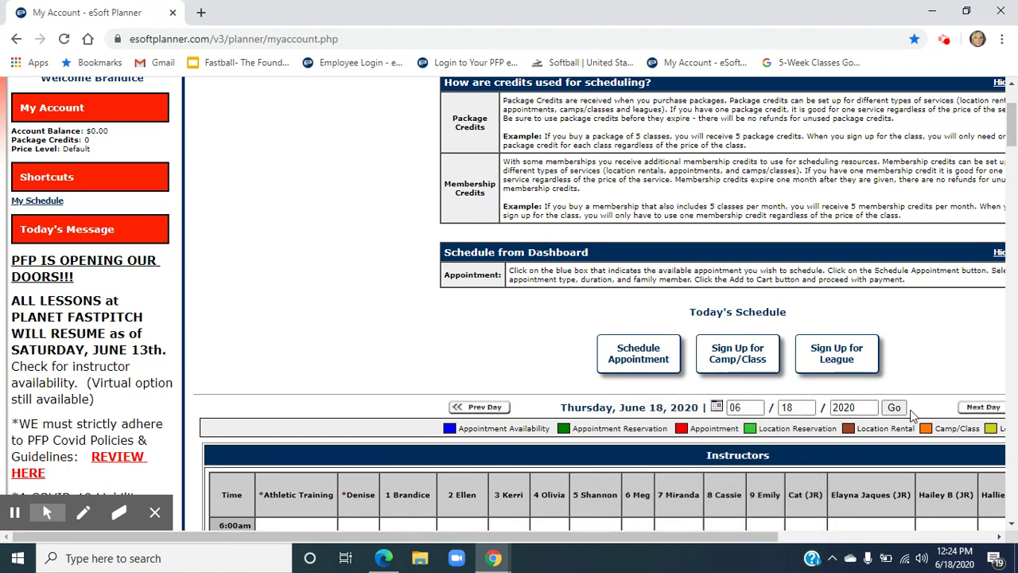
left_click(897, 408)
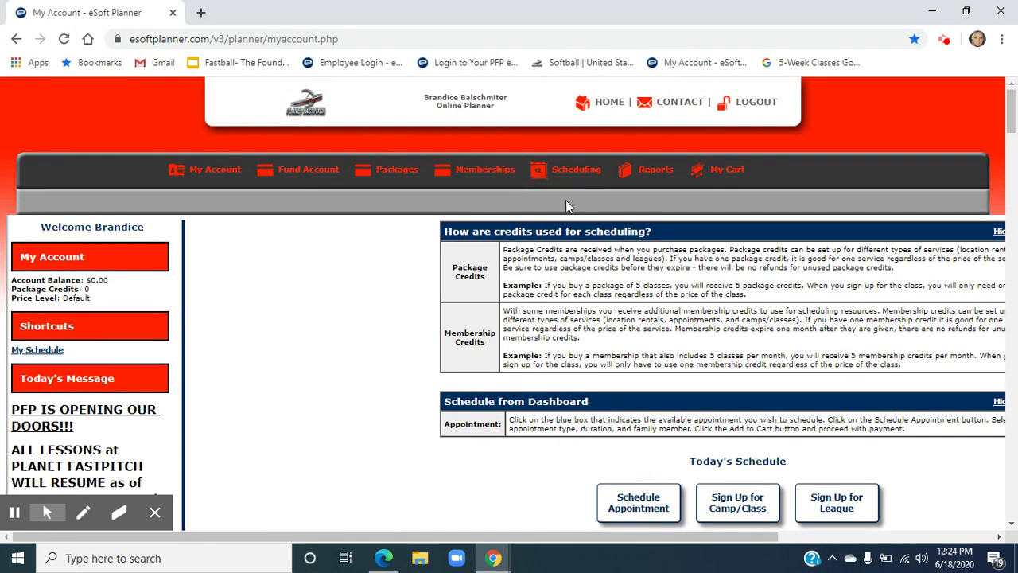
Open My Schedule and review the appointments, location rentals, camps/classes and league games sections.
mouse_move(574, 171)
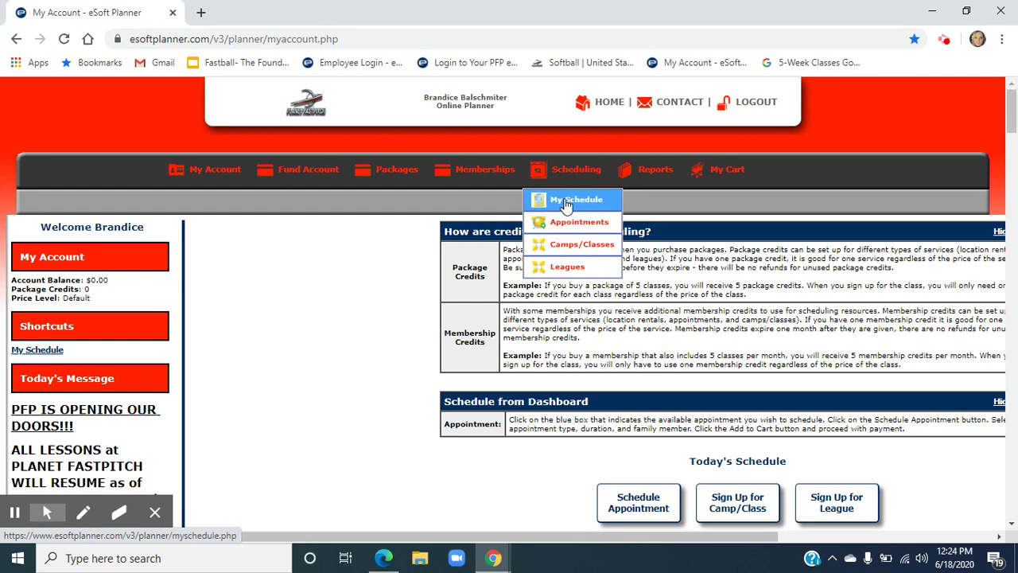
left_click(565, 202)
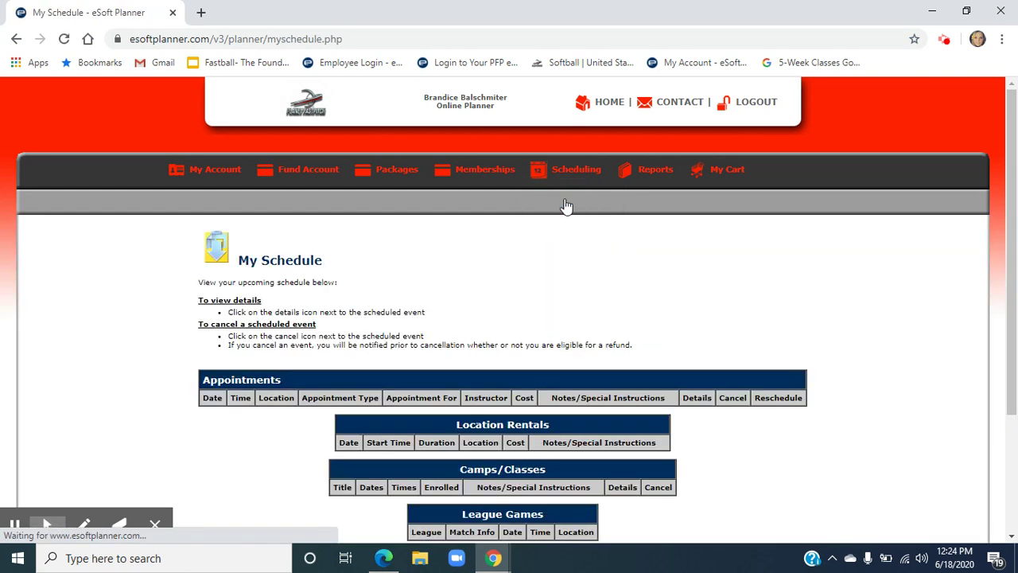
scroll(561, 266, "down", 3)
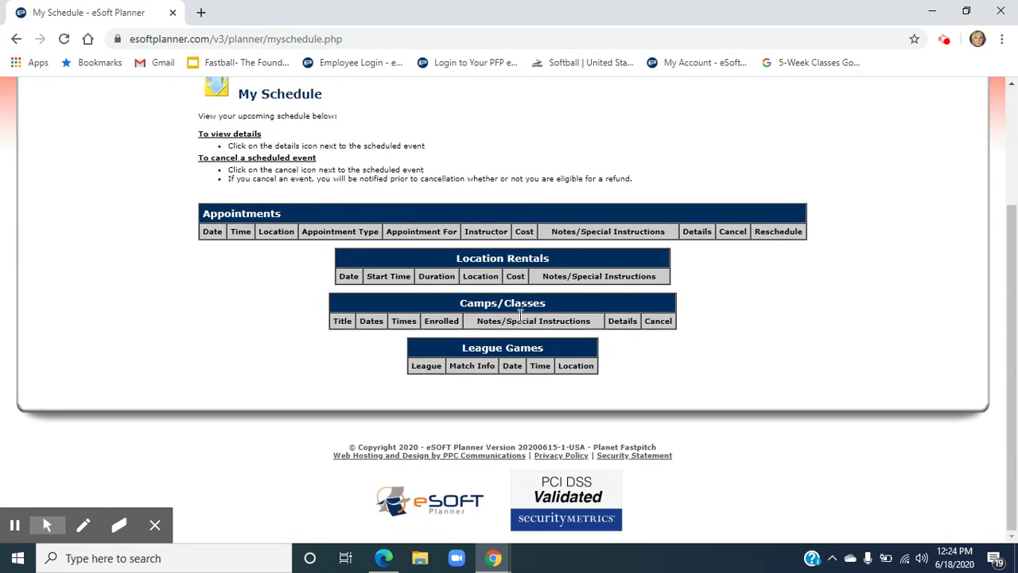
scroll(597, 311, "up", 3)
Open appointment scheduling and select the account holder as the family member.
mouse_move(566, 163)
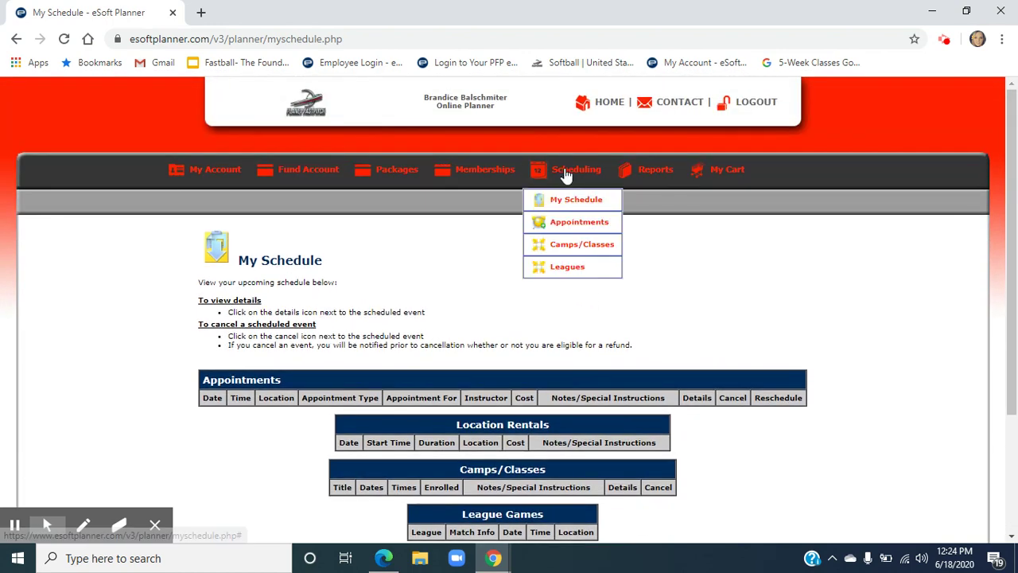
left_click(562, 233)
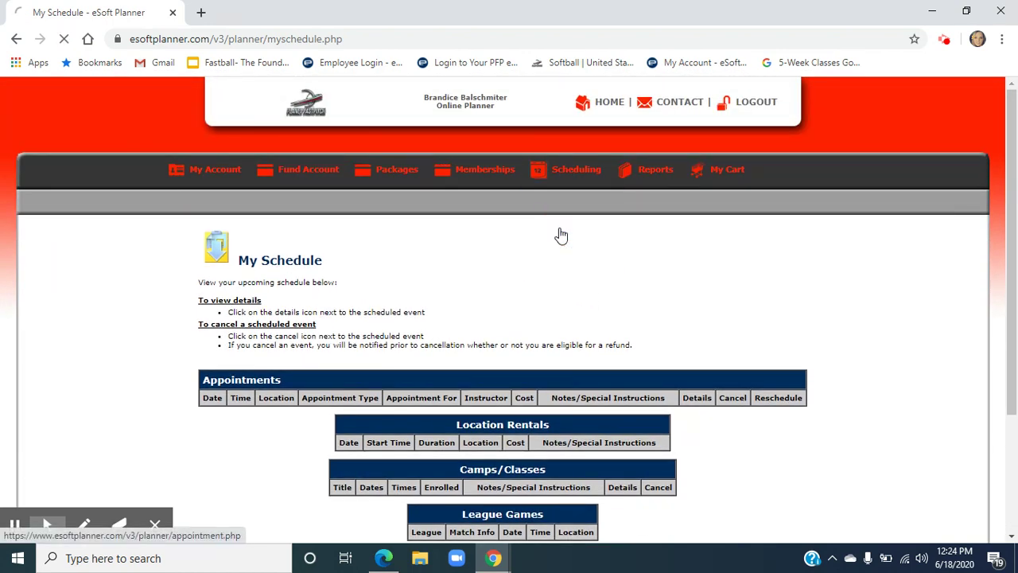
scroll(618, 248, "down", 1)
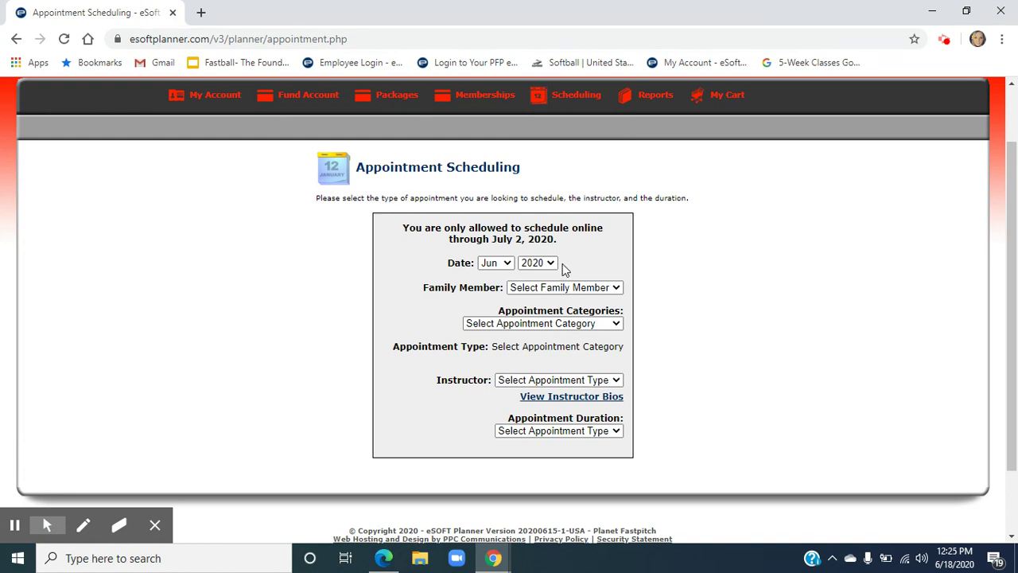
left_click(544, 289)
left_click(541, 313)
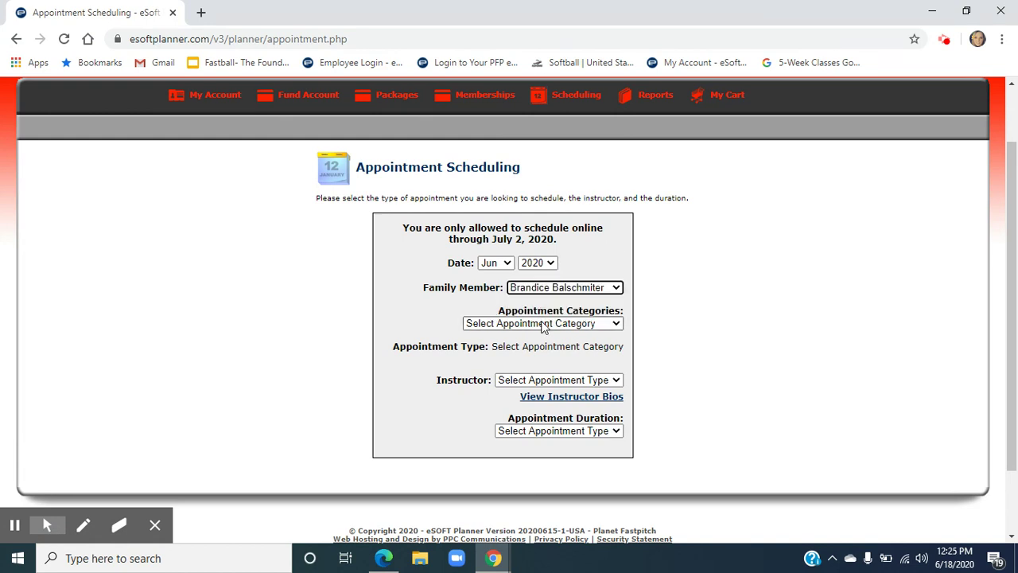
Set the appointment category to Private Instruction Master and the type to Pitching Master Private Lesson.
left_click(544, 323)
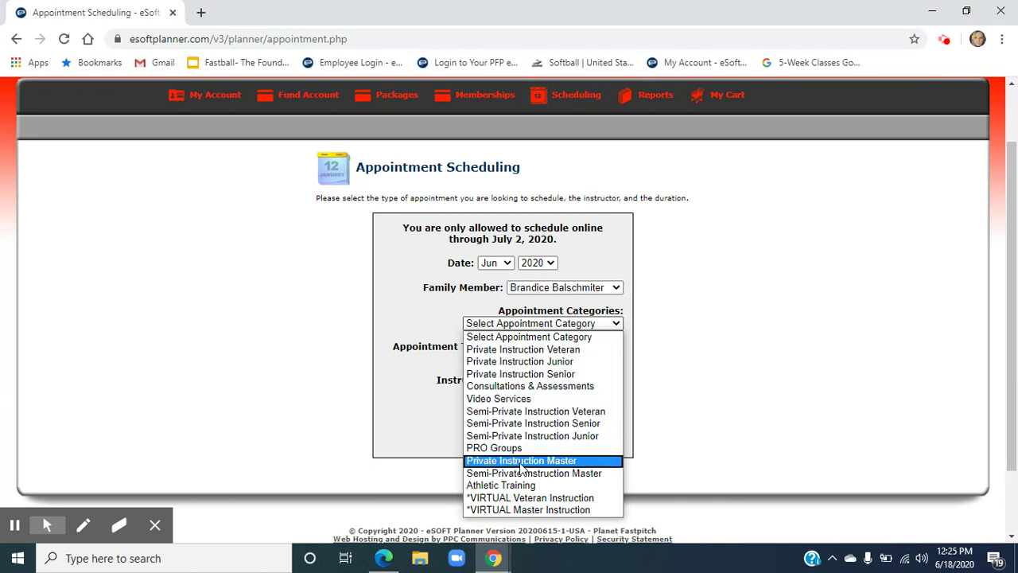
left_click(520, 466)
left_click(533, 361)
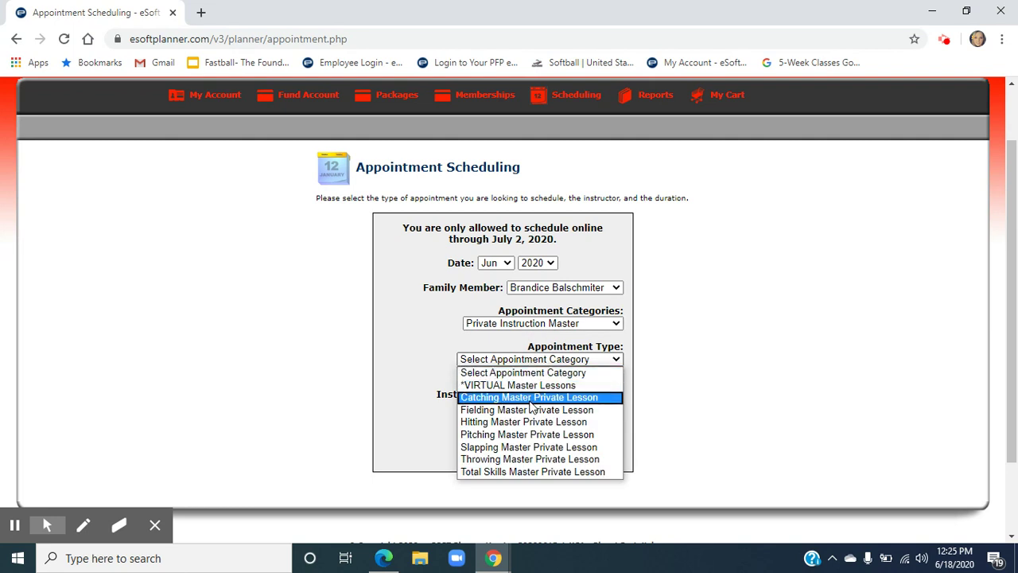
left_click(525, 435)
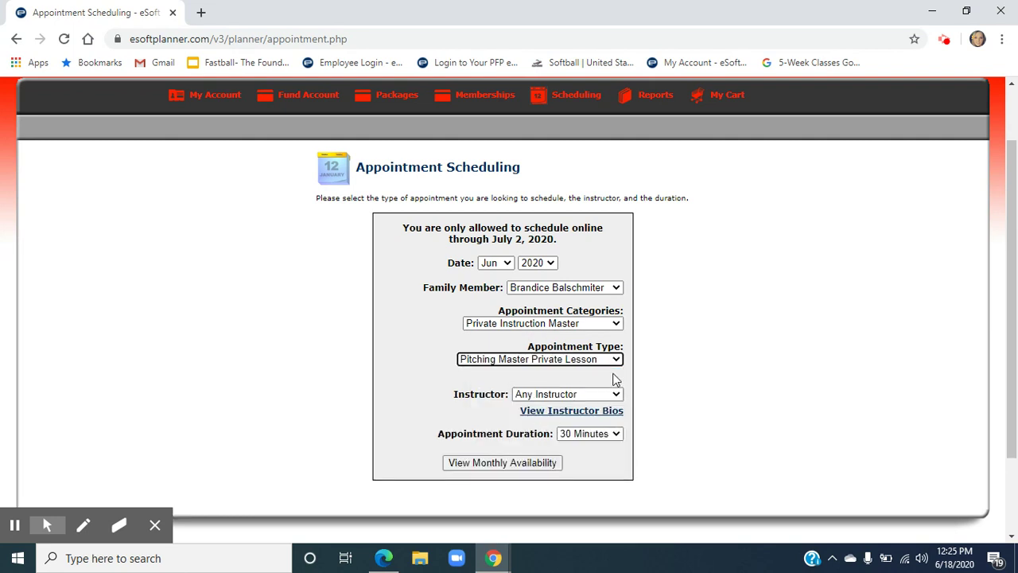
Choose the first specific instructor for the lesson and an appointment duration of 30 Minutes.
left_click(574, 393)
left_click(569, 420)
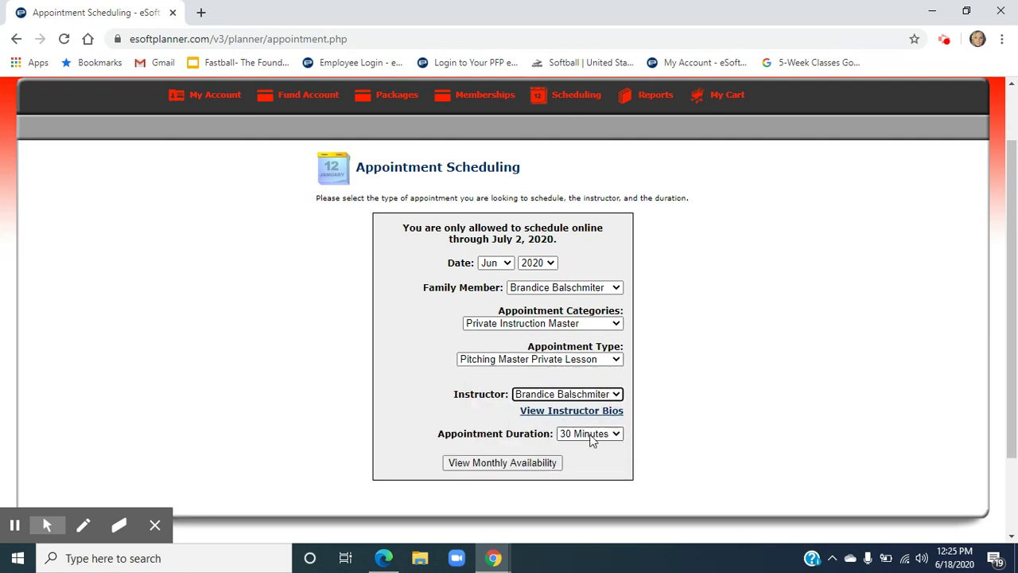
left_click(585, 436)
left_click(586, 447)
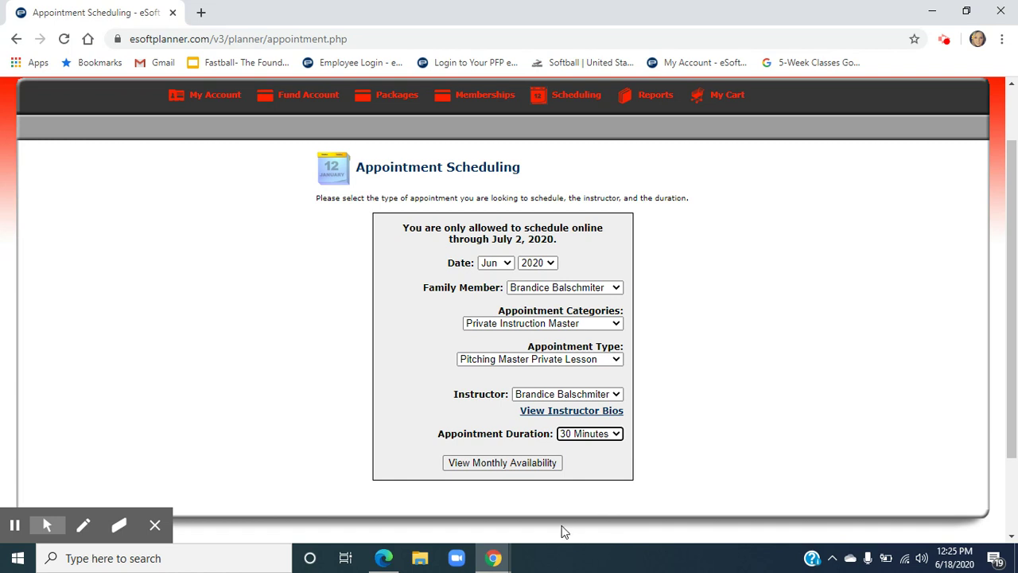
View the instructor's monthly availability and examine the open June 2020 lesson times.
left_click(494, 469)
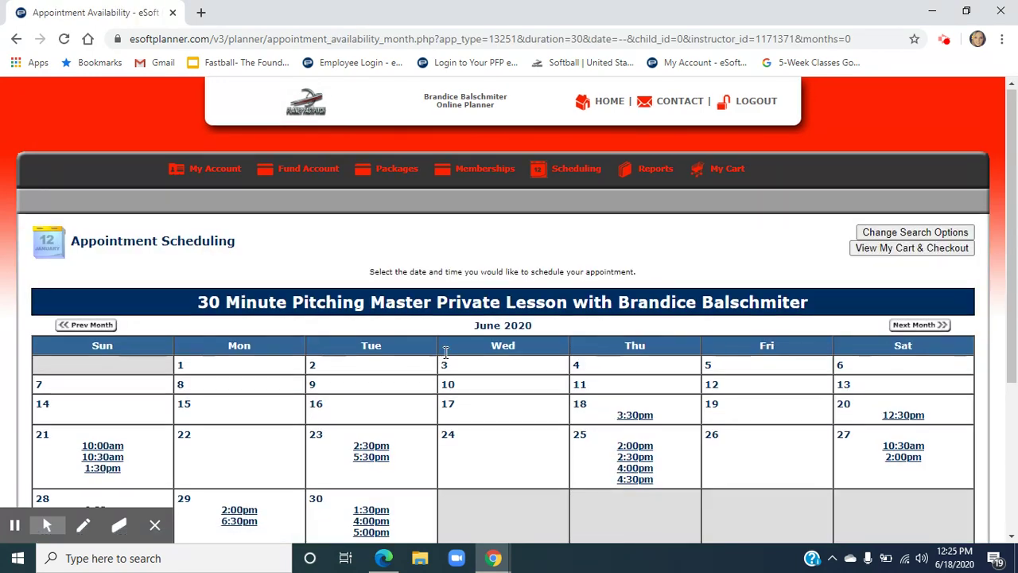
scroll(438, 357, "down", 3)
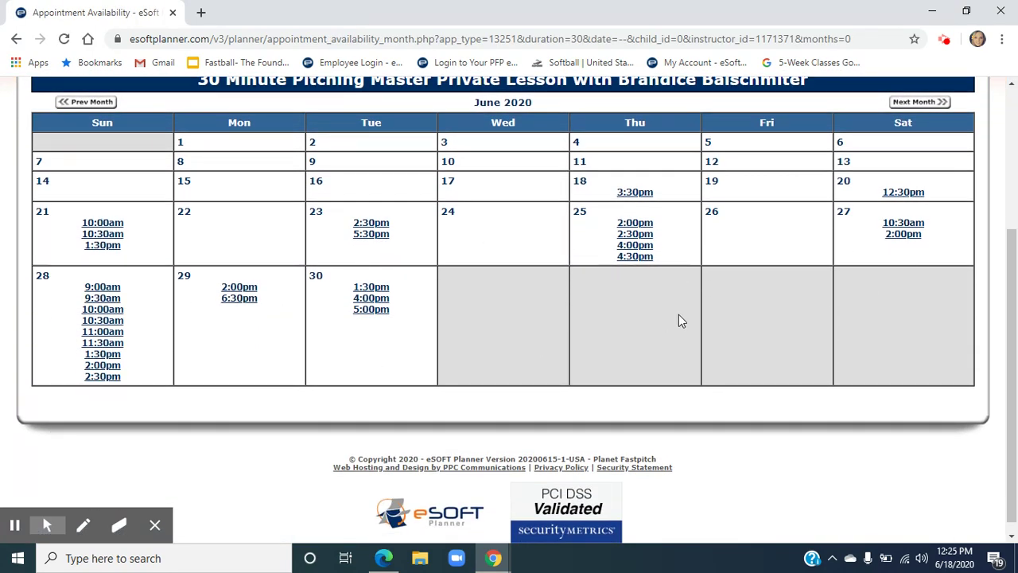
scroll(661, 326, "up", 3)
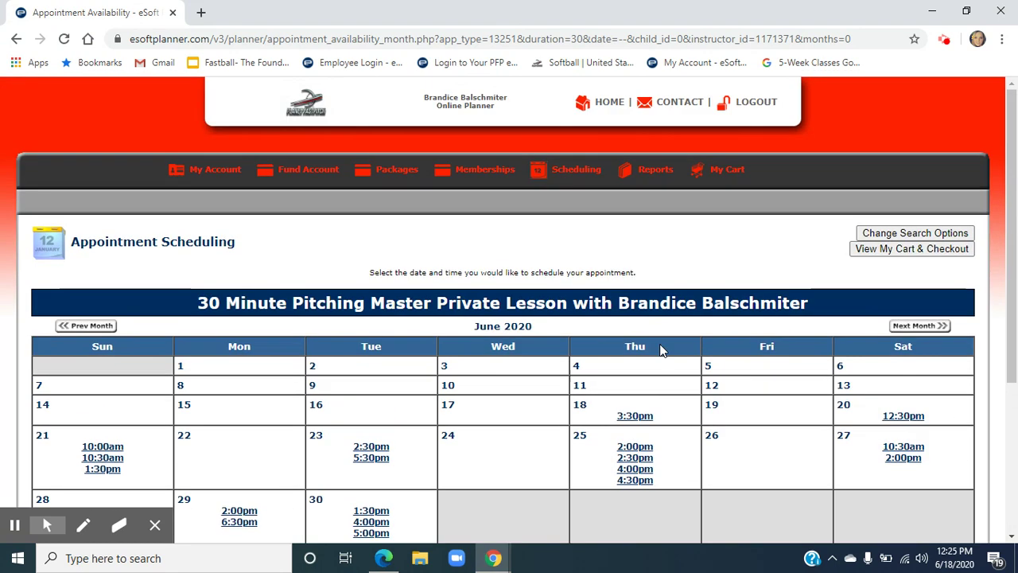
Return to the home dashboard and bring up the afternoon slots in today's instructor schedule.
left_click(612, 110)
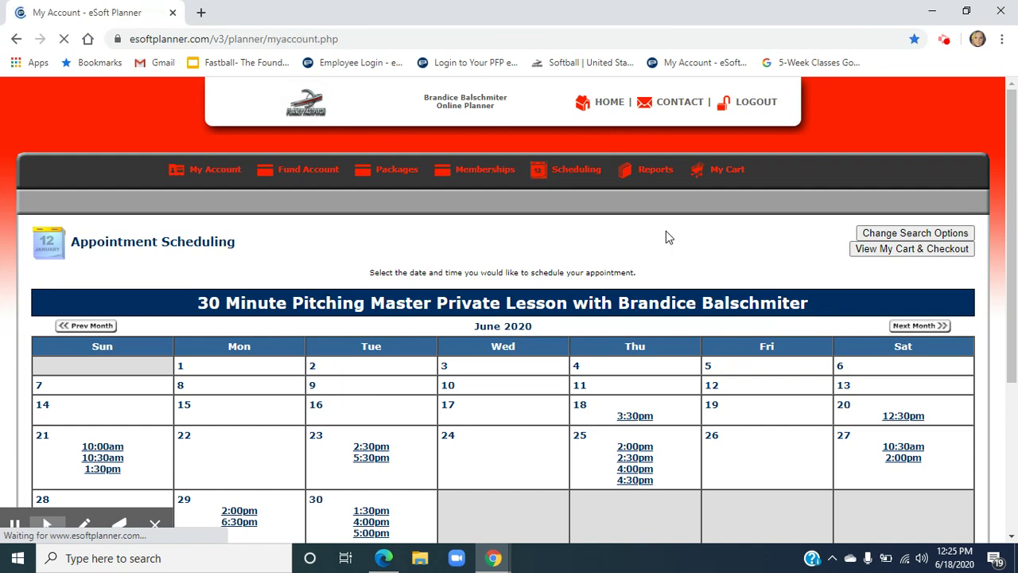
scroll(673, 244, "down", 5)
scroll(673, 248, "down", 5)
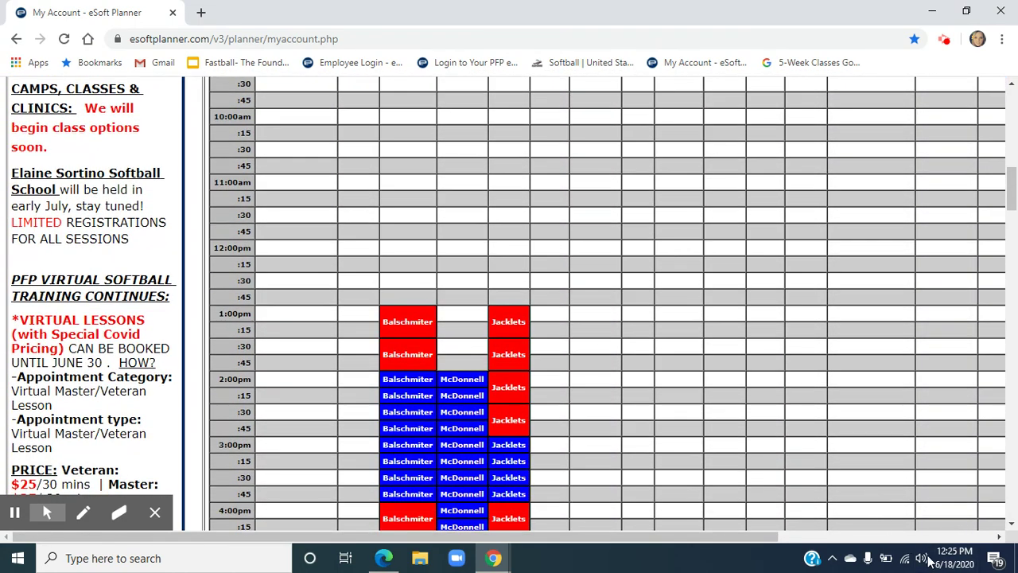
scroll(417, 256, "down", 2)
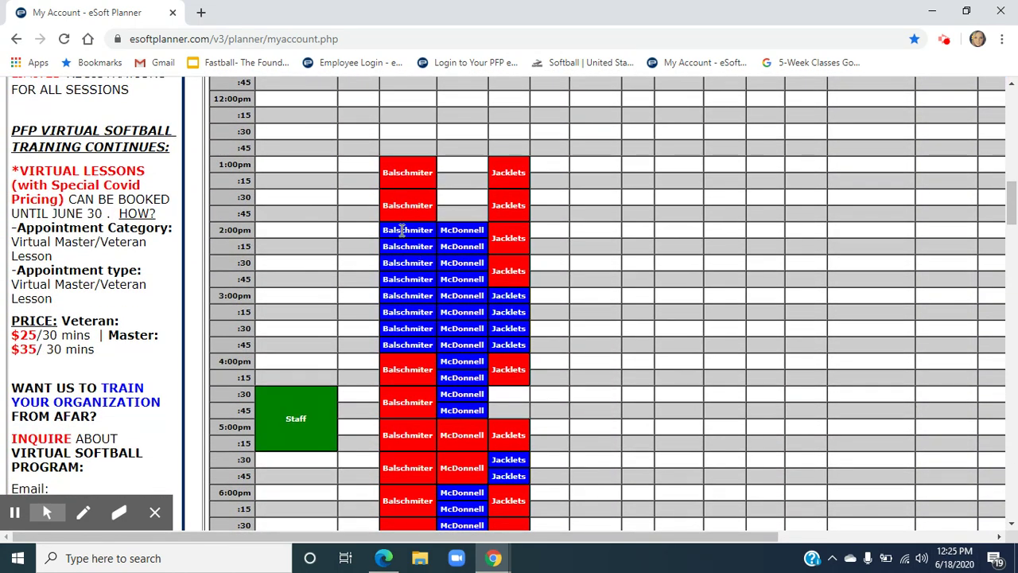
Look up the available appointment types for instructor 1's open 3:30pm slot.
left_click(403, 230)
left_click(403, 230)
left_click(406, 230)
left_click(411, 334)
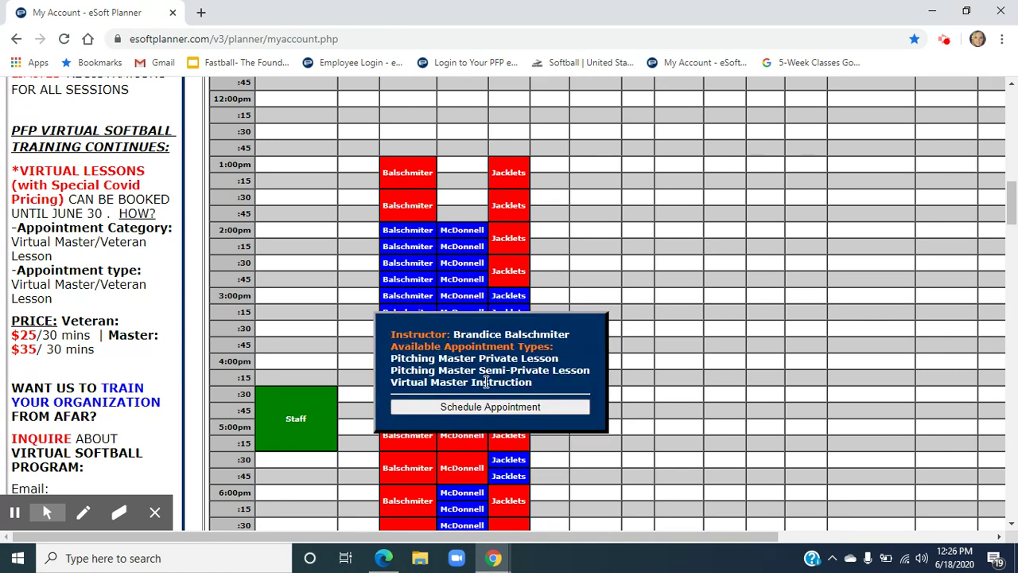
left_click(484, 407)
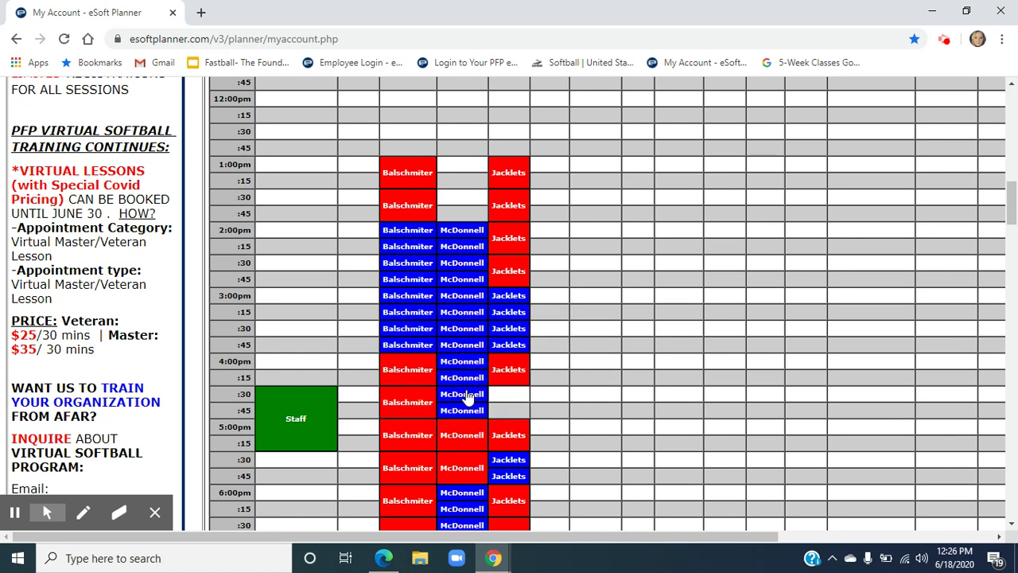
Open the appointment signup for instructor 2's available 4:30pm slot.
left_click(467, 398)
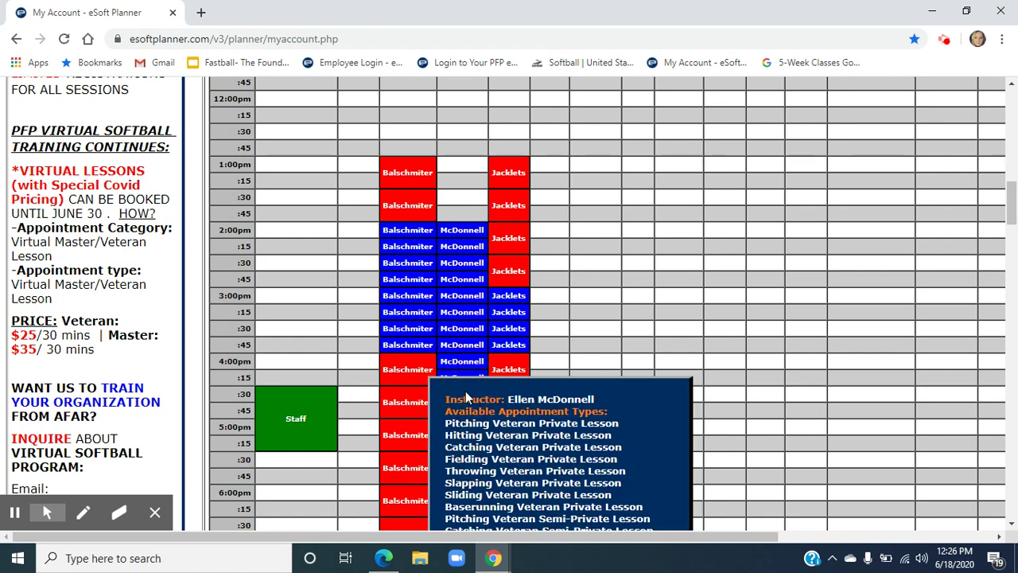
scroll(525, 390, "down", 1)
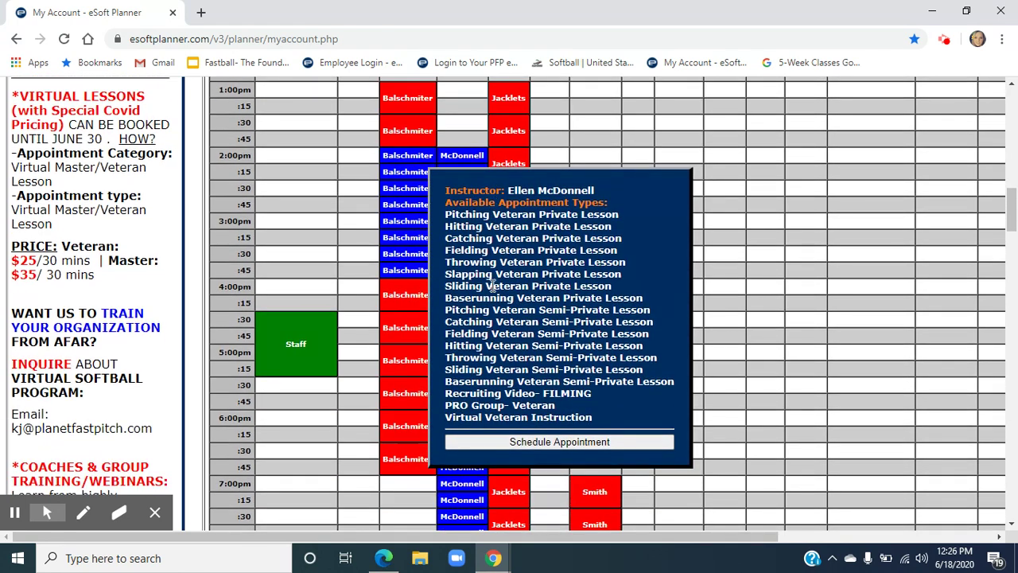
left_click(542, 444)
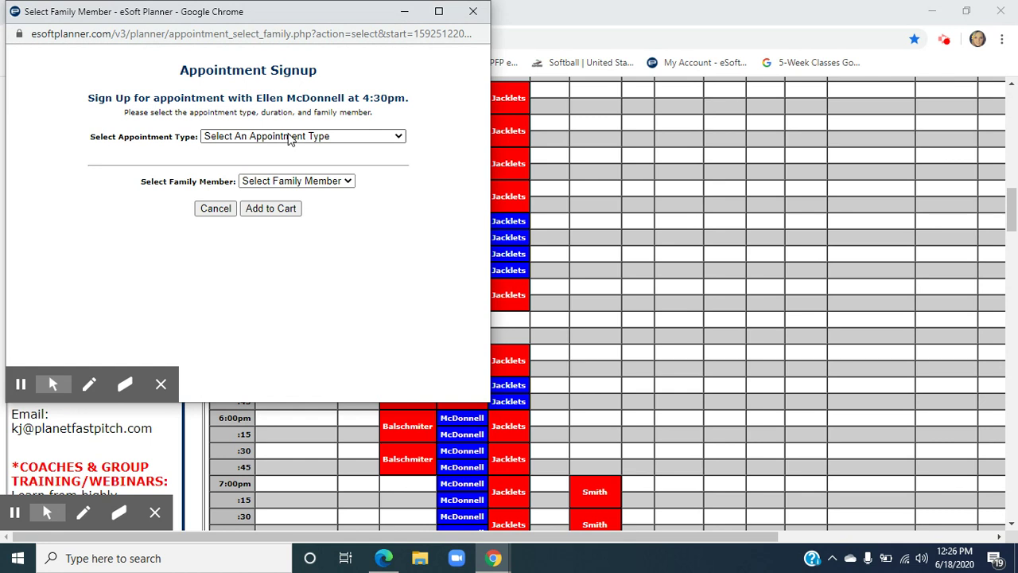
Add a 30-minute Hitting Veteran Private Lesson for the listed family member to the cart, and view the cart.
left_click(285, 141)
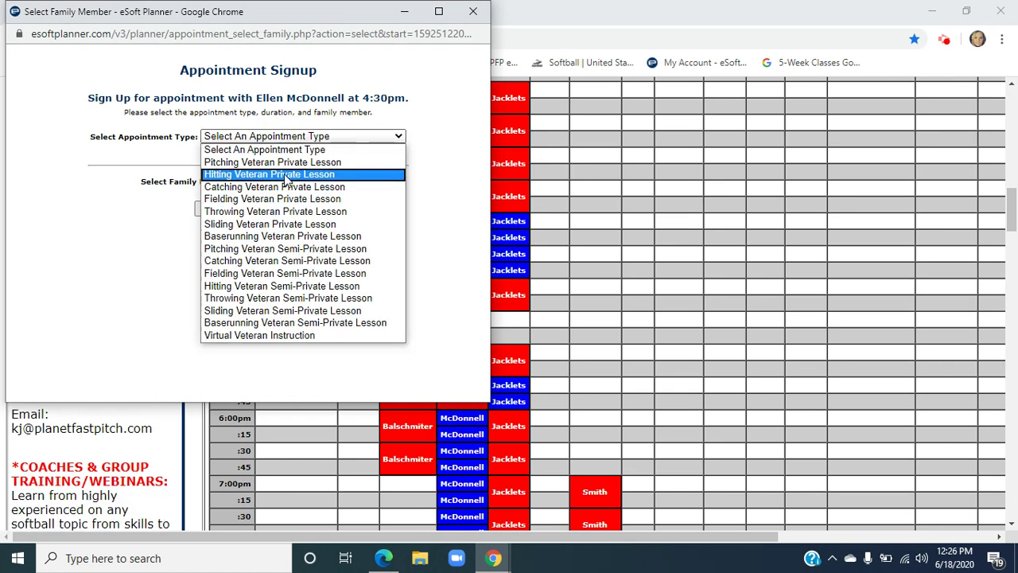
left_click(285, 175)
left_click(285, 153)
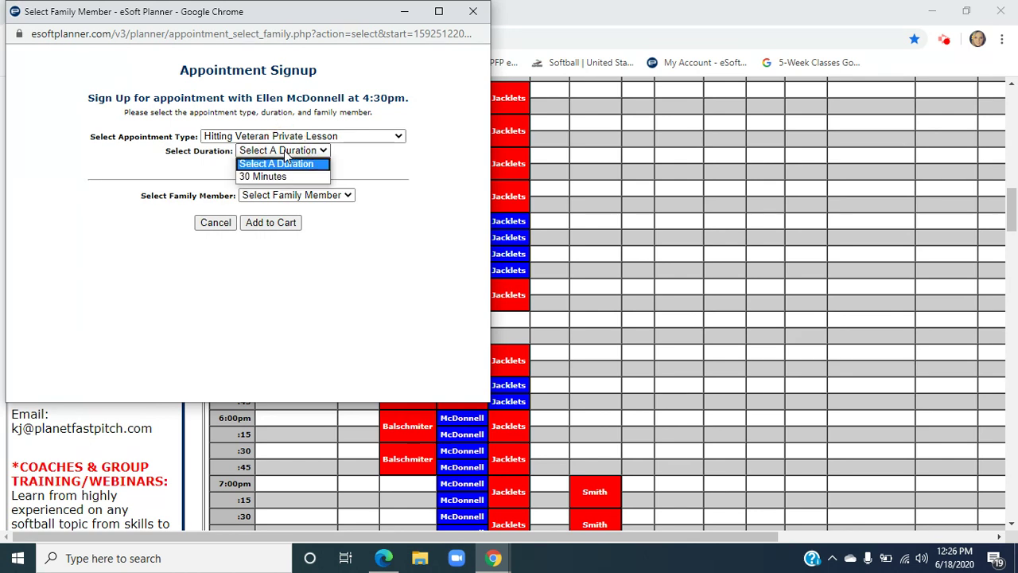
left_click(286, 175)
left_click(295, 196)
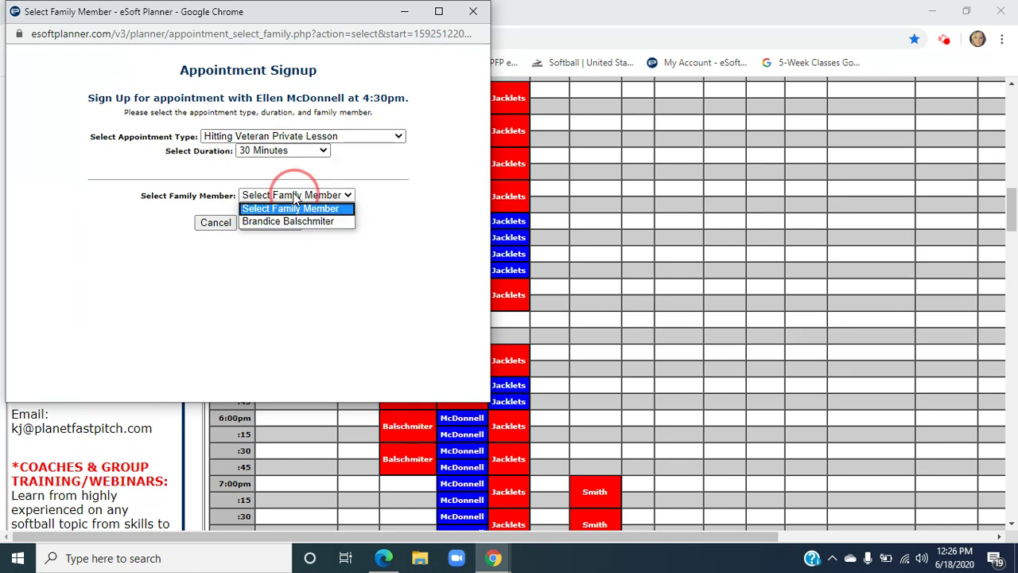
left_click(291, 222)
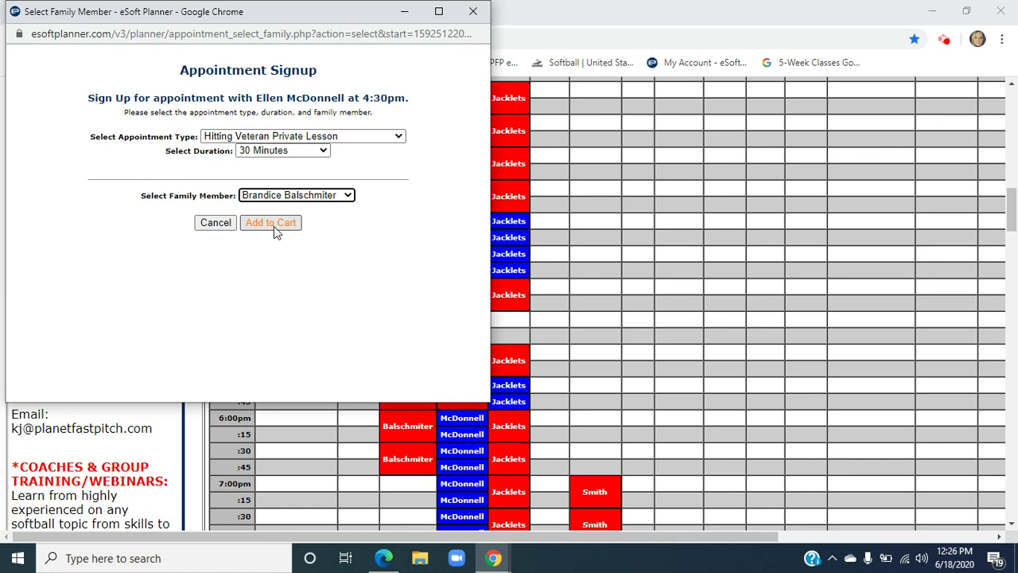
left_click(273, 226)
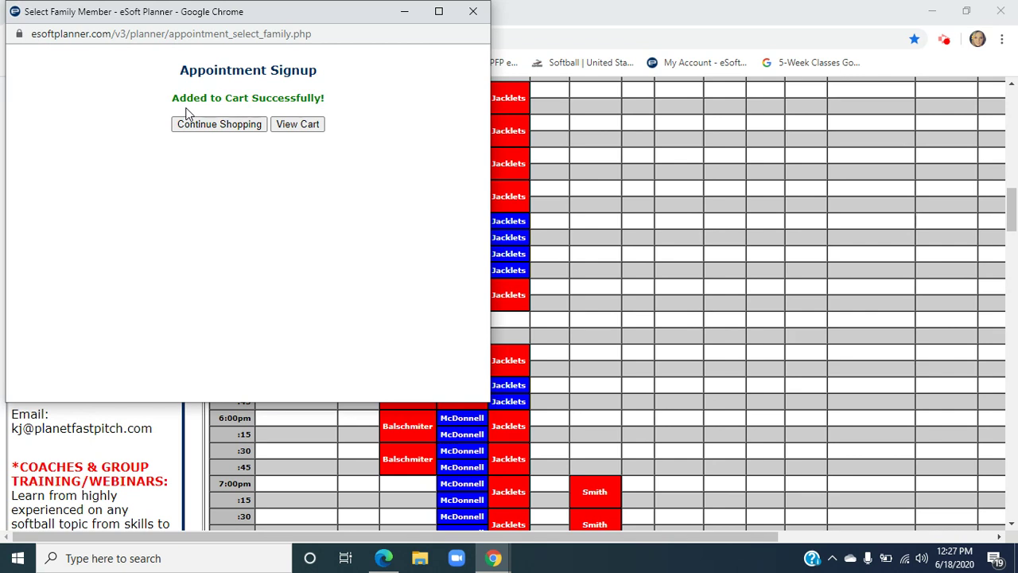
left_click(298, 124)
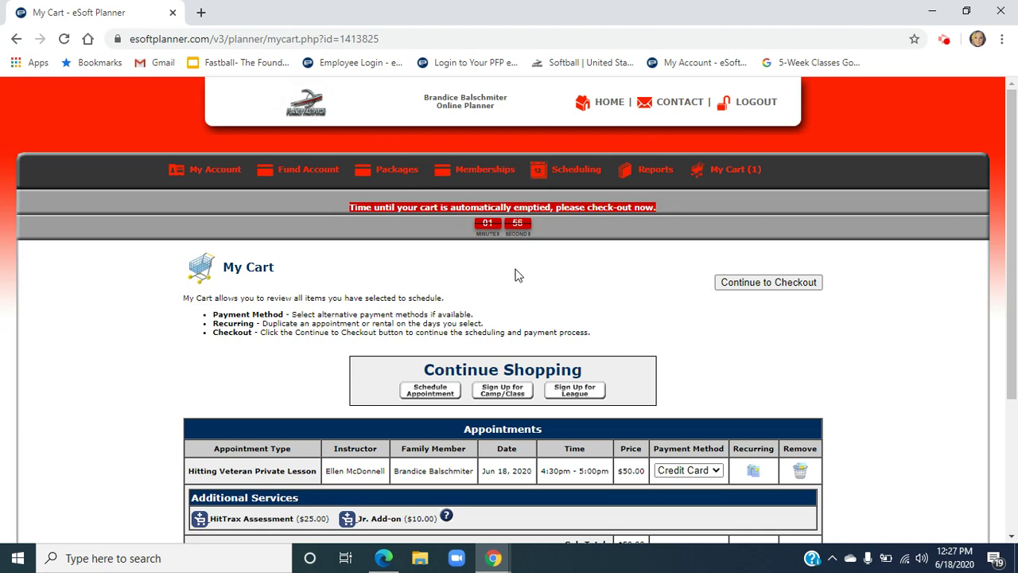
Continue from the cart to checkout and review the summary of the Hitting Veteran Private Lesson.
scroll(513, 280, "down", 1)
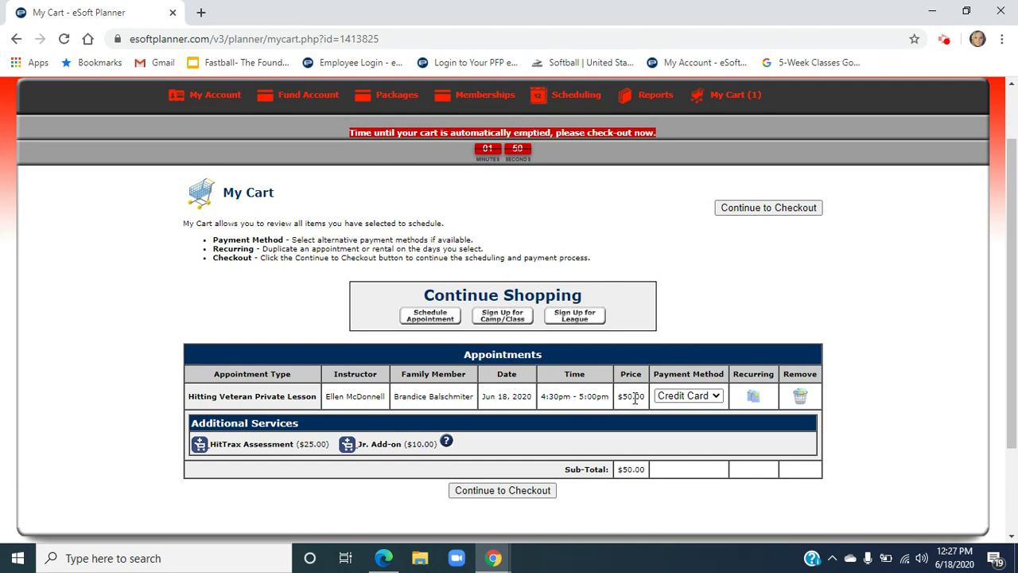
left_click(535, 493)
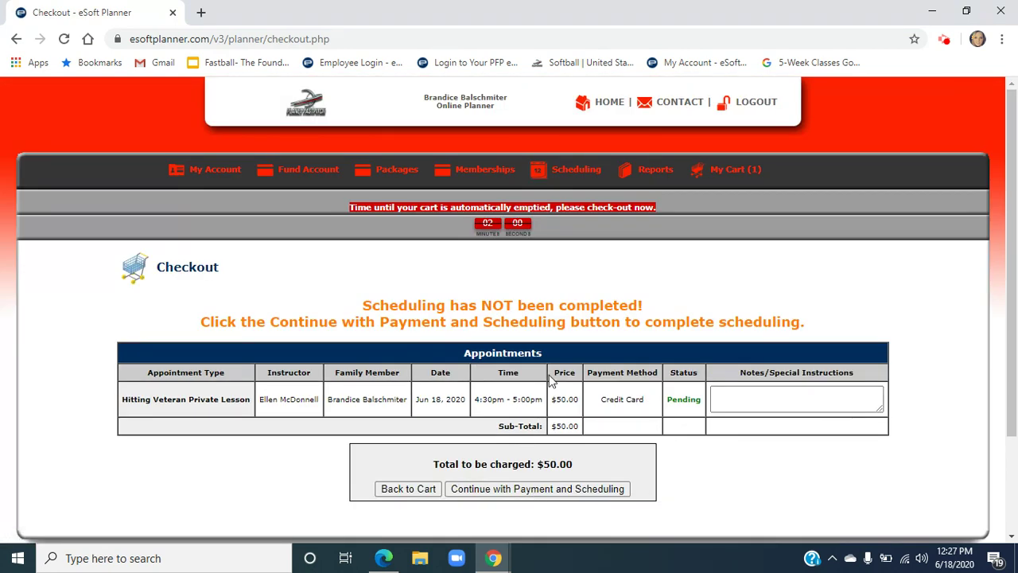
scroll(550, 381, "down", 3)
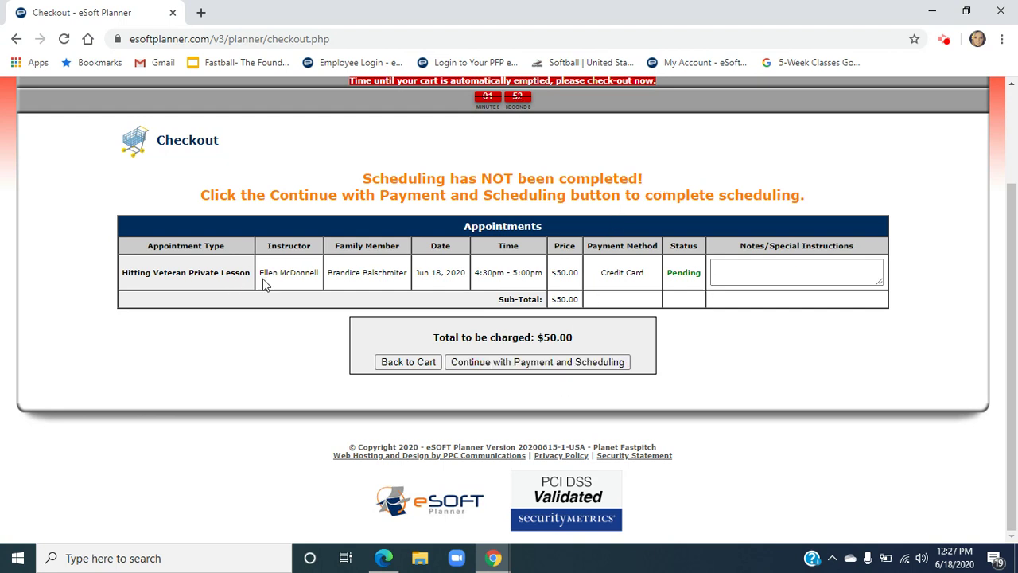
Add a lesson note greeting the instructor by name with "Looking forward to working with you!", and continue with payment and scheduling.
left_click(758, 272)
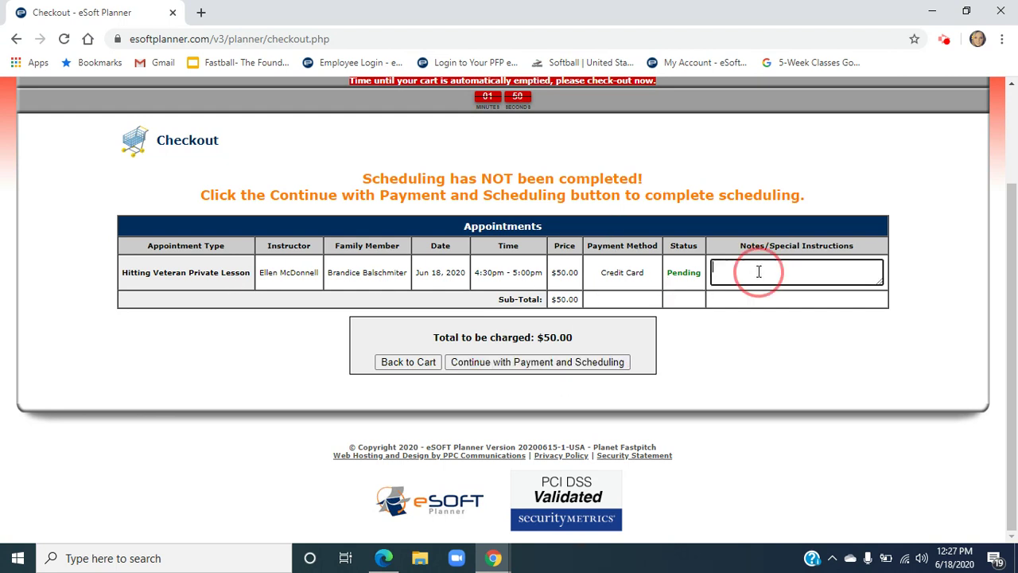
type("Hi Ellen")
key("ctrl+a")
key("BackSpace")
type("Hi Ellen, Looking forward to working ")
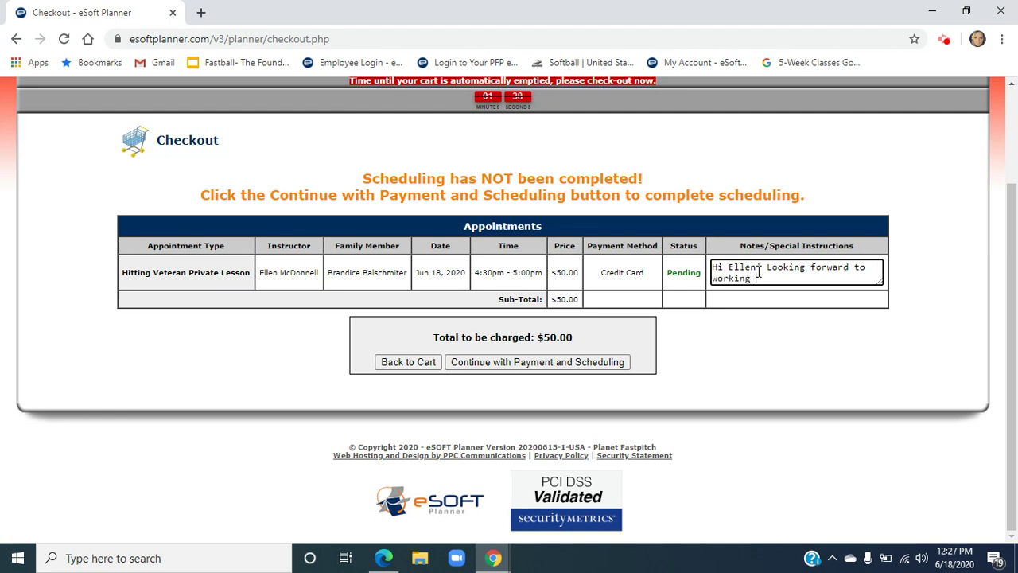
type("with you!")
left_click(522, 362)
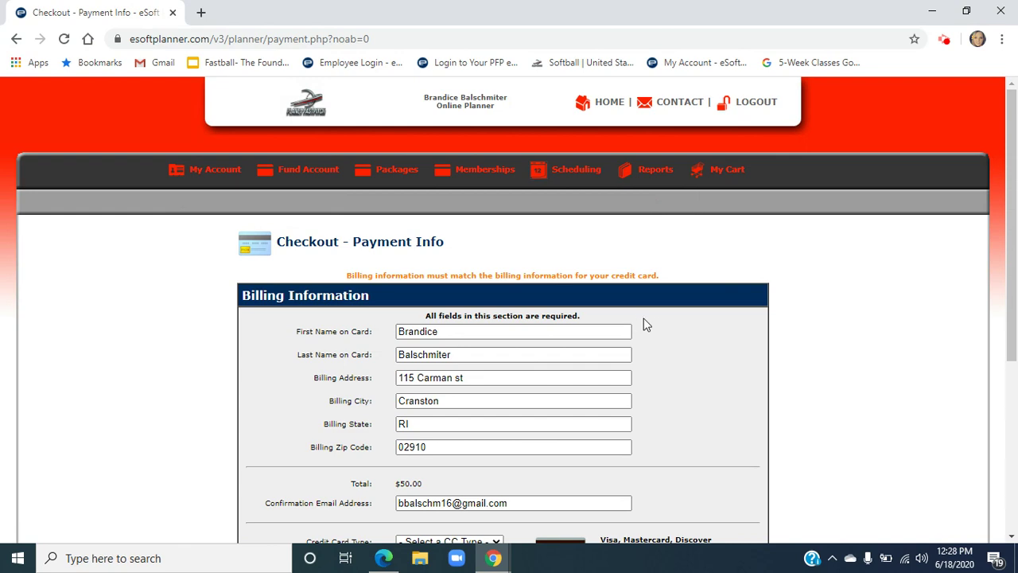
Look over the payment form's billing and card fields, including the selectable credit card types, down to the purchase option.
scroll(658, 328, "down", 3)
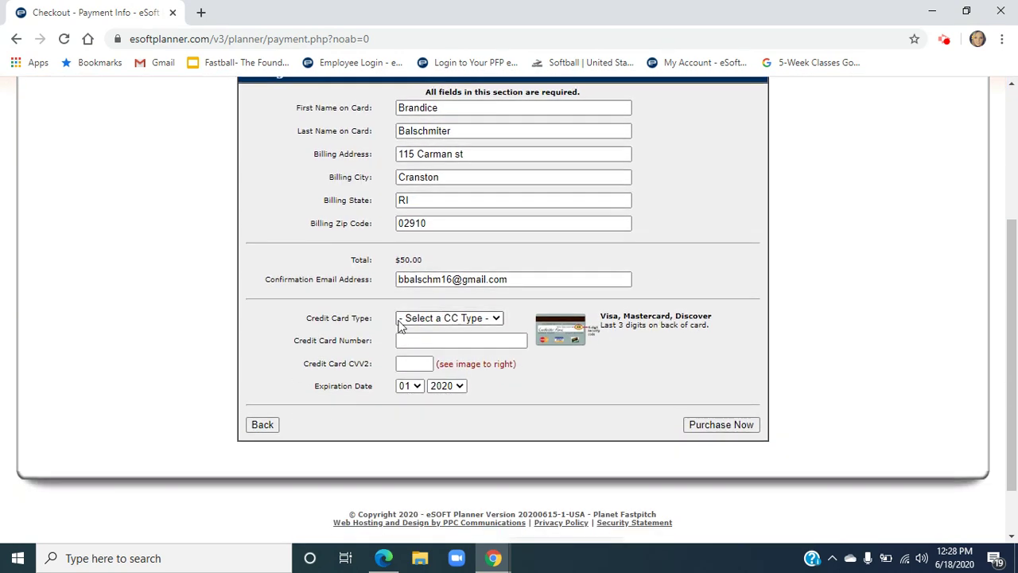
scroll(453, 390, "down", 1)
left_click(445, 251)
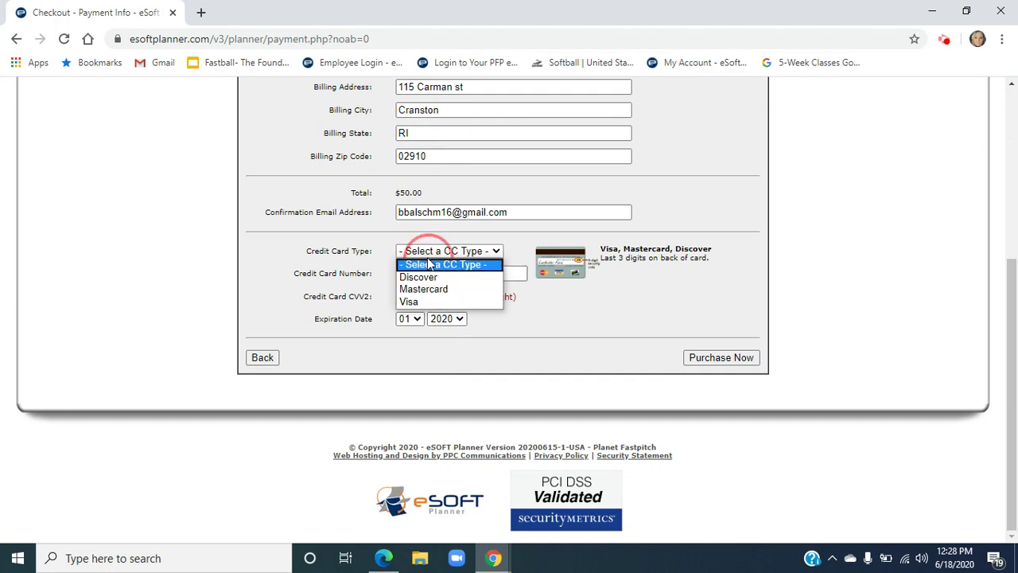
left_click(343, 270)
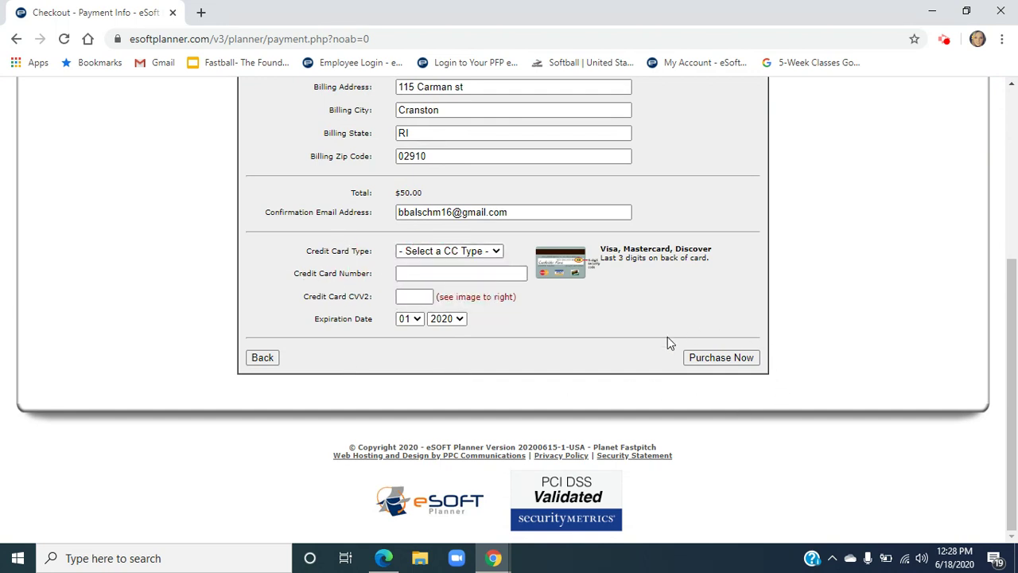
left_click(730, 360)
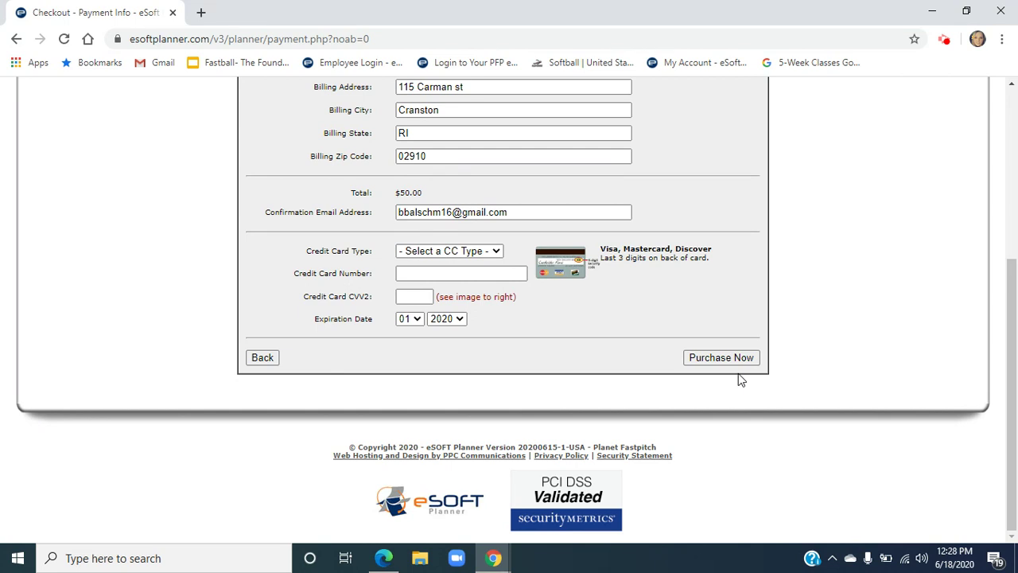